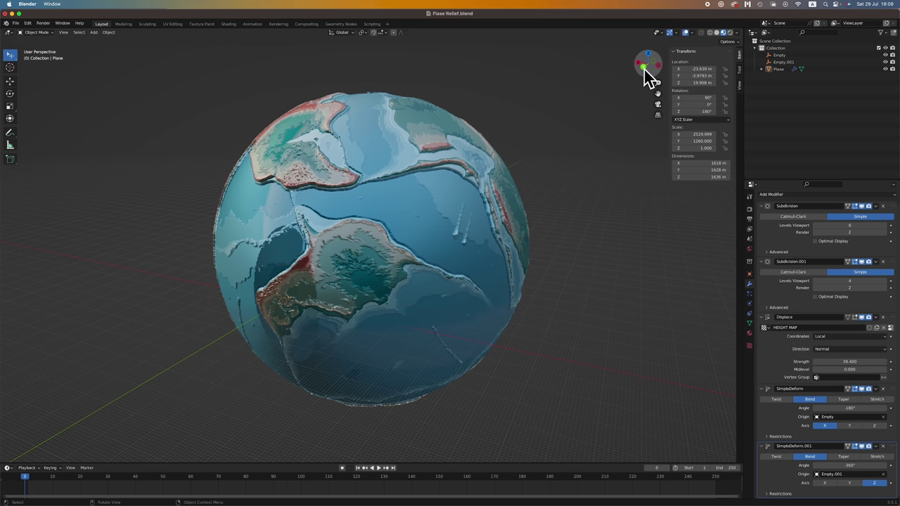
# Inspect the displaced relief of the textured globe from several sides and up close.
pyautogui.moveTo(648, 76); pyautogui.dragTo(643, 75)
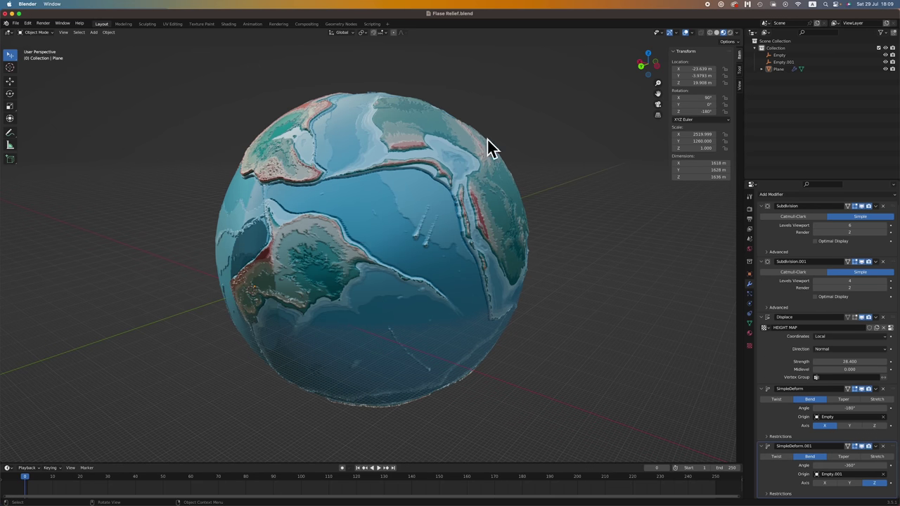
pyautogui.moveTo(657, 83); pyautogui.dragTo(658, 99)
pyautogui.scroll(10, 362, 242)
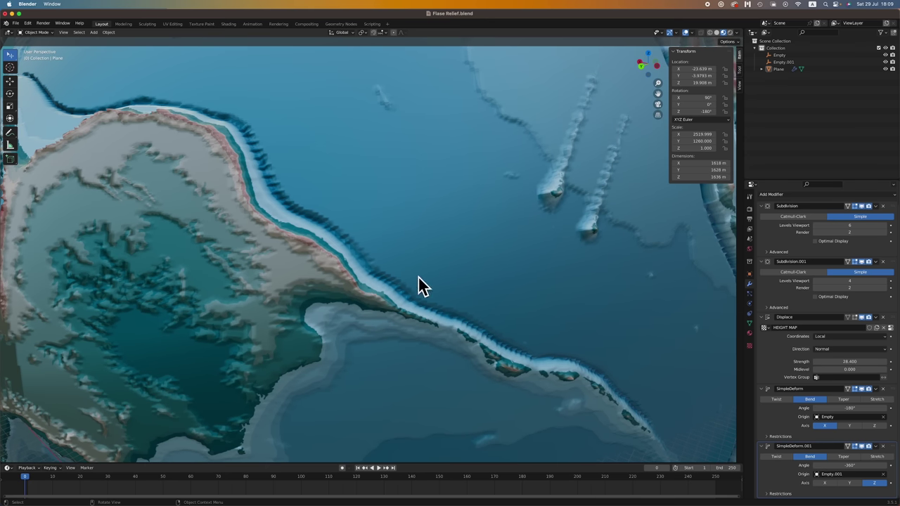
pyautogui.moveTo(657, 83); pyautogui.dragTo(607, 110)
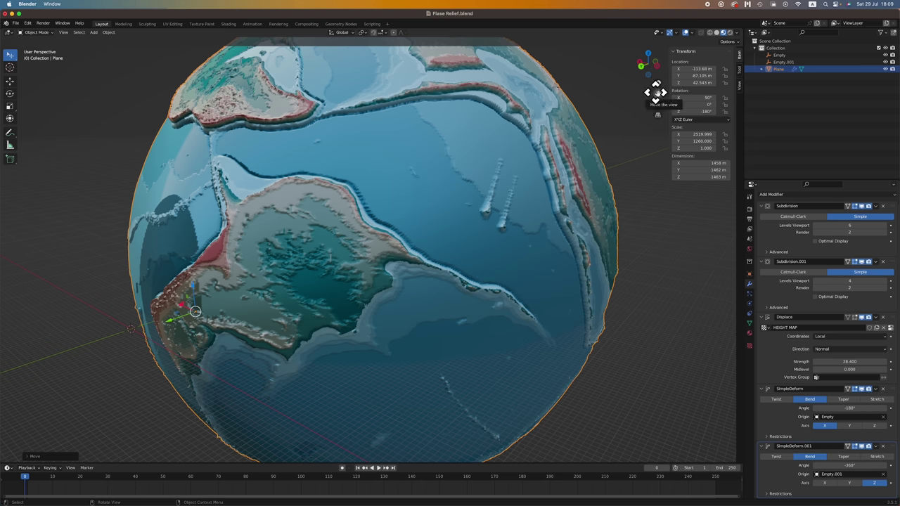
pyautogui.moveTo(656, 92); pyautogui.dragTo(656, 161)
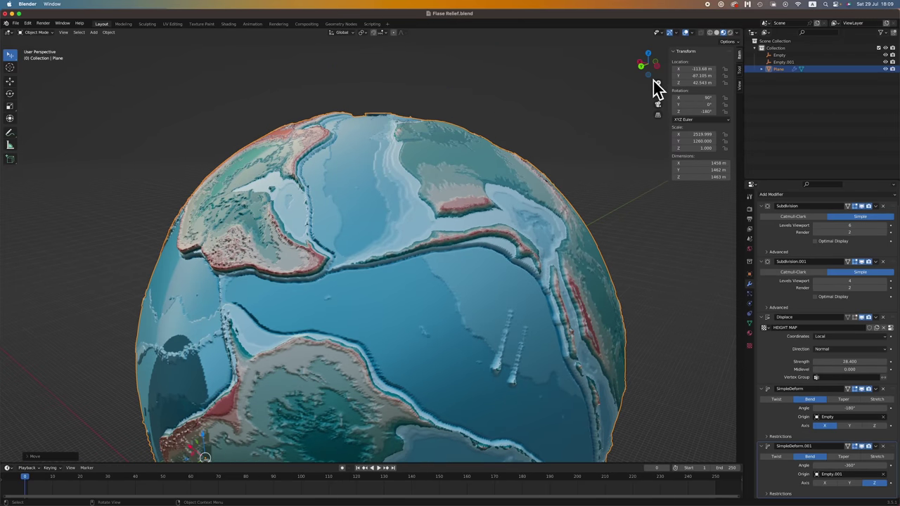
pyautogui.moveTo(641, 72); pyautogui.dragTo(568, 102)
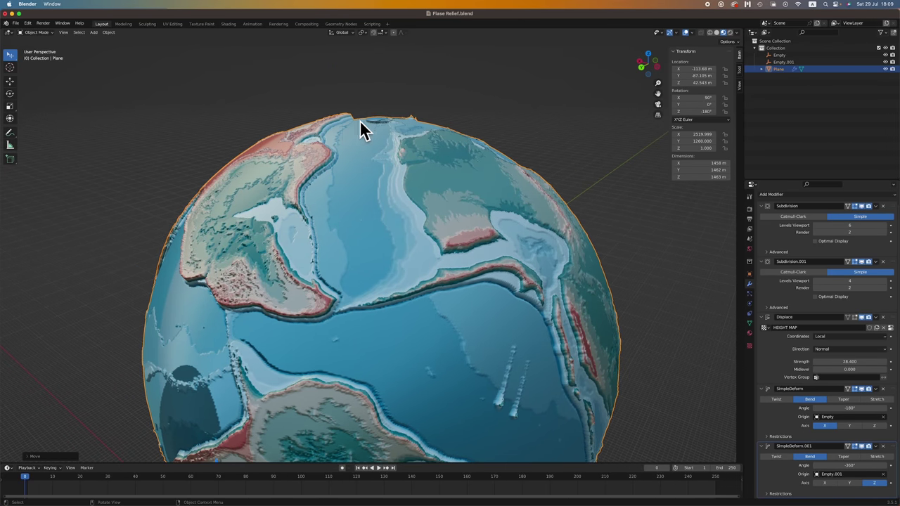
pyautogui.moveTo(640, 80); pyautogui.dragTo(404, 239)
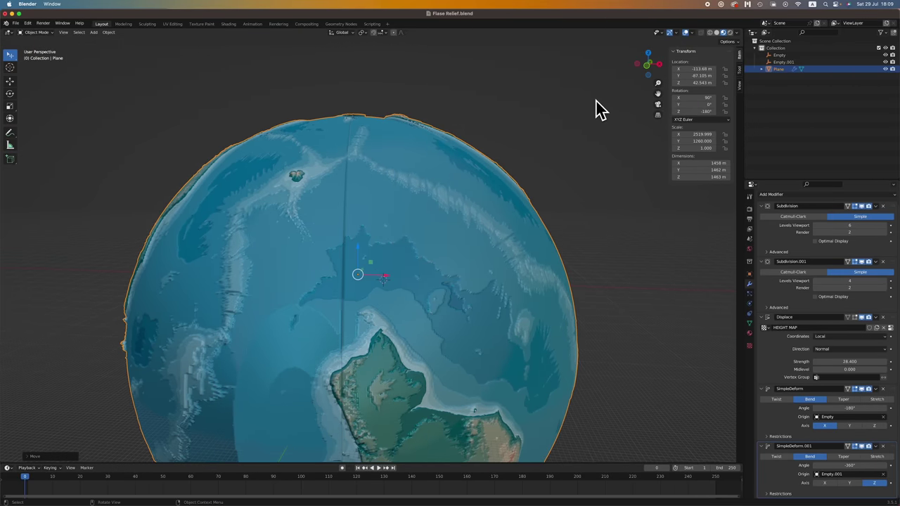
pyautogui.moveTo(645, 66)
pyautogui.mouseDown()
pyautogui.moveTo(668, 71)
pyautogui.moveTo(646, 68)
pyautogui.mouseUp()
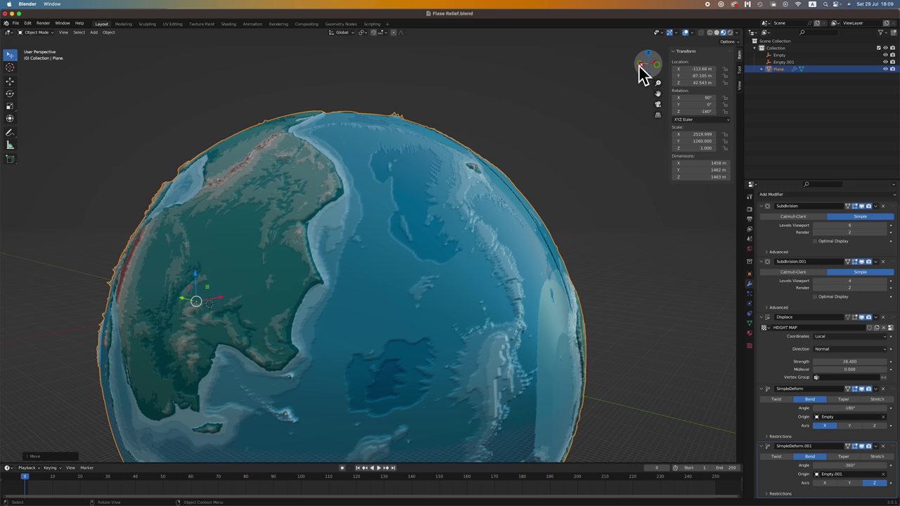
pyautogui.moveTo(592, 120); pyautogui.dragTo(635, 92)
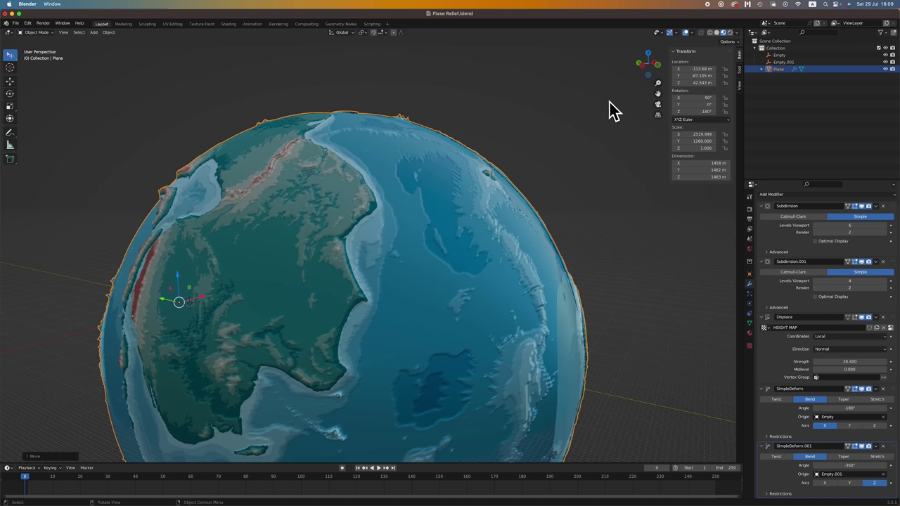
pyautogui.scroll(-5, 619, 155)
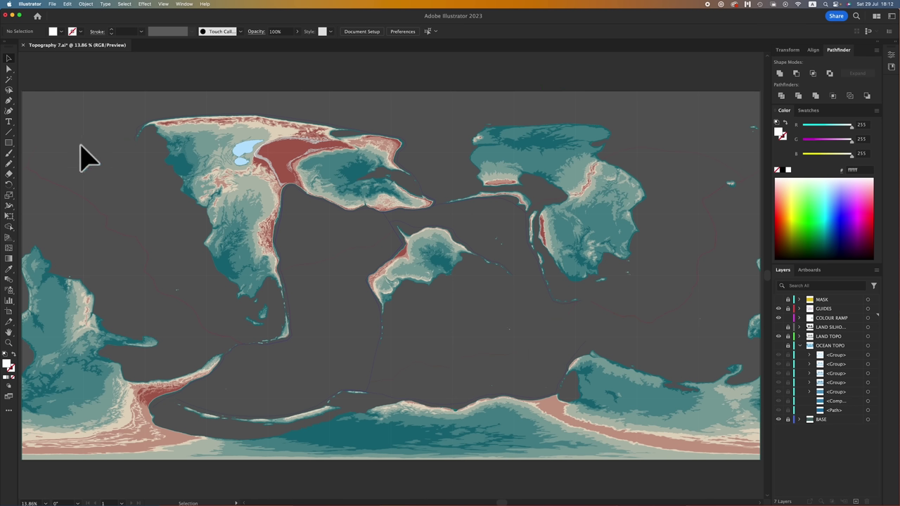
# Switch to Illustrator and make the OCEAN TOPO layer of the topography map visible.
pyautogui.click(778, 345)
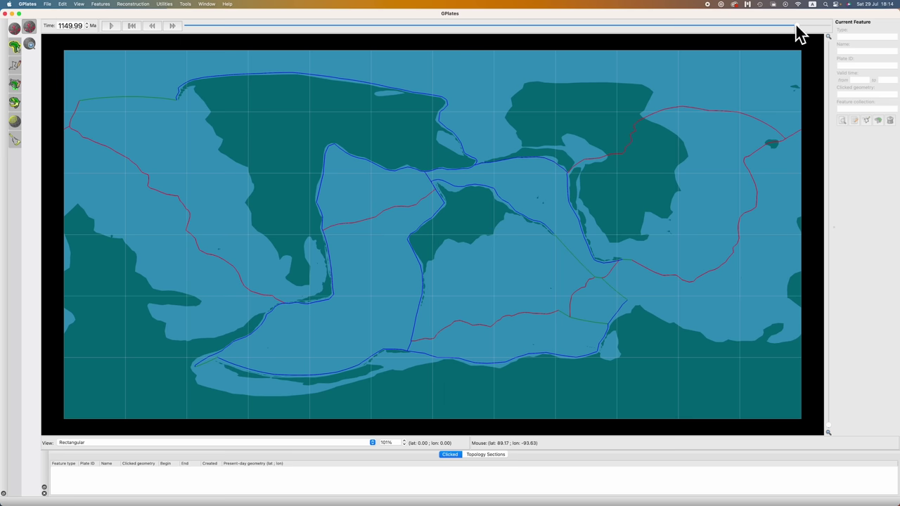
# Review in GPlates how the plates and coastlines move by scrubbing the reconstruction time between about 1208 and 1145 Ma.
pyautogui.moveTo(799, 32); pyautogui.dragTo(760, 32)
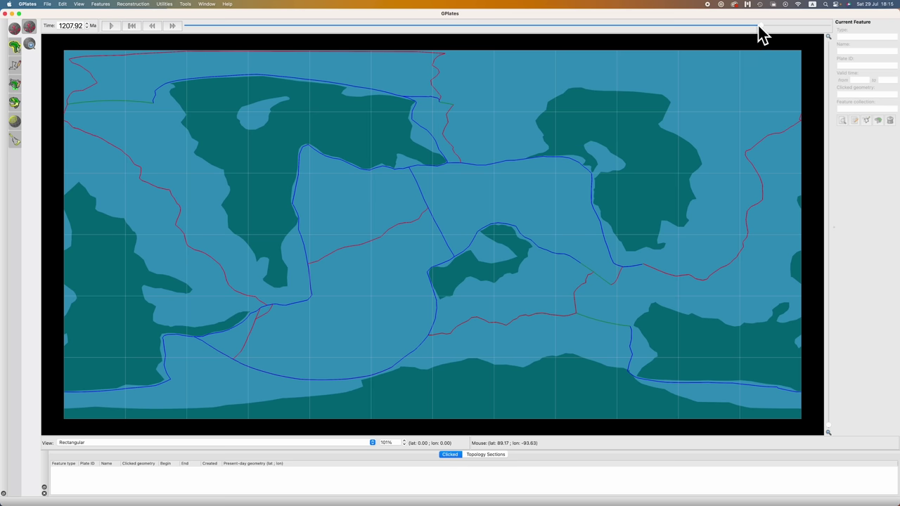
pyautogui.moveTo(760, 26); pyautogui.dragTo(770, 27)
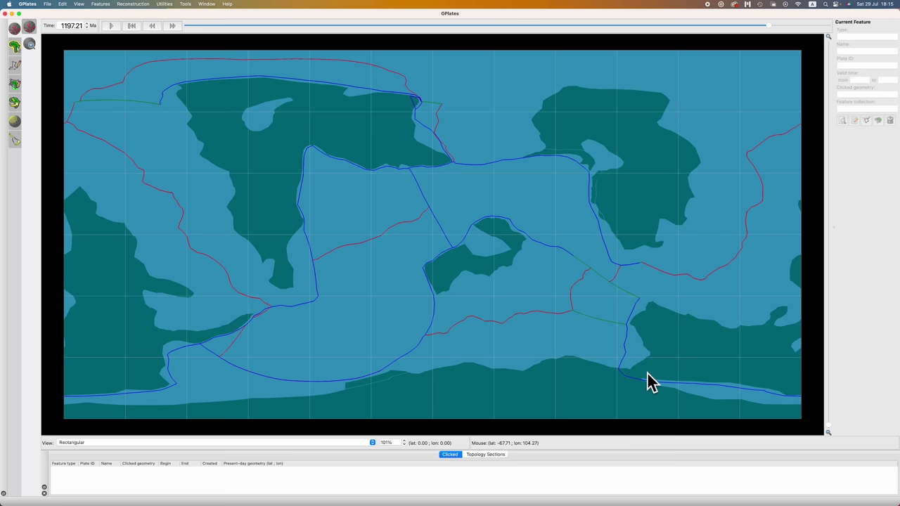
pyautogui.moveTo(769, 26); pyautogui.dragTo(798, 26)
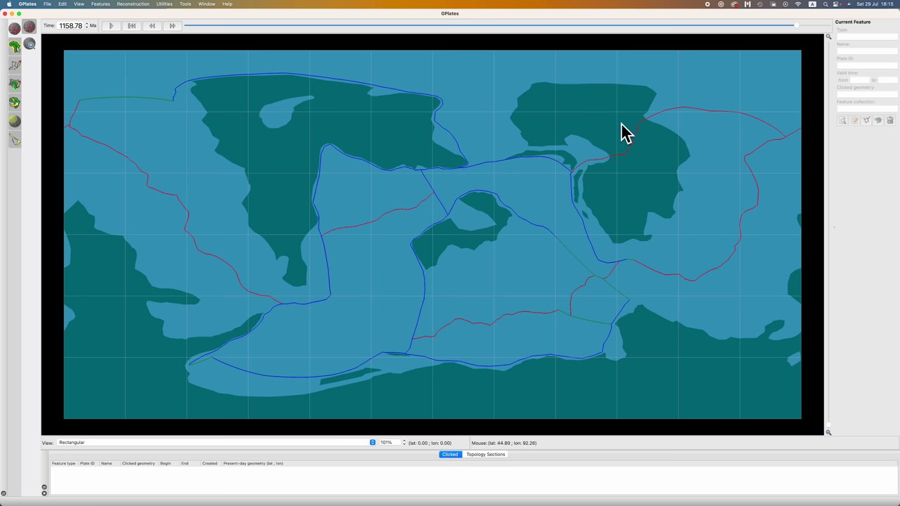
pyautogui.moveTo(795, 26); pyautogui.dragTo(804, 27)
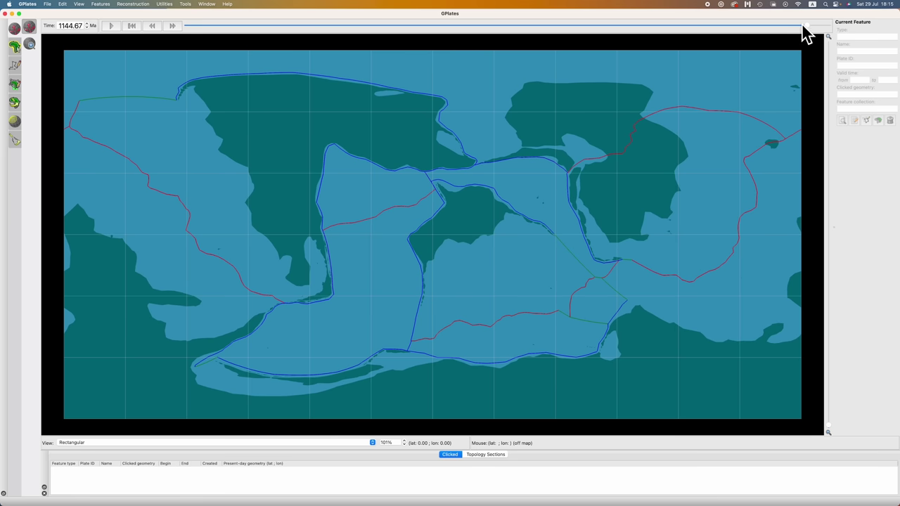
pyautogui.moveTo(805, 26); pyautogui.dragTo(769, 26)
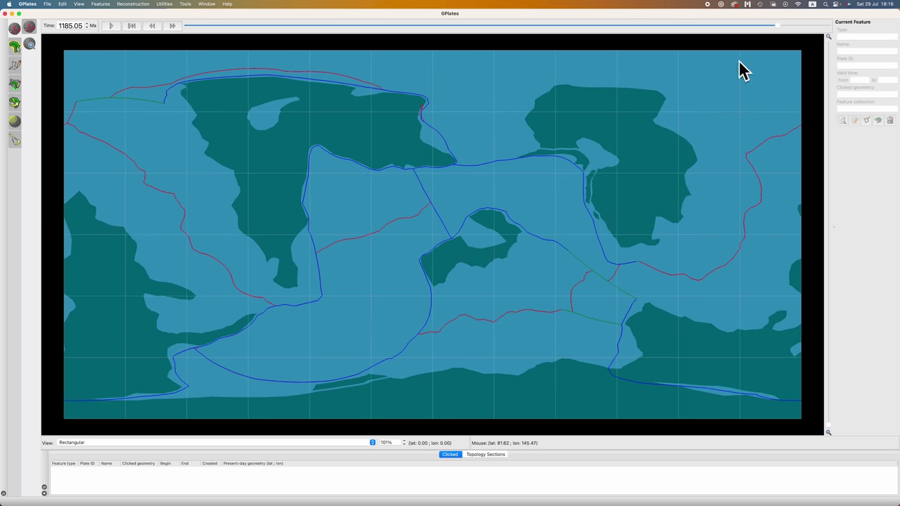
pyautogui.moveTo(779, 26); pyautogui.dragTo(800, 26)
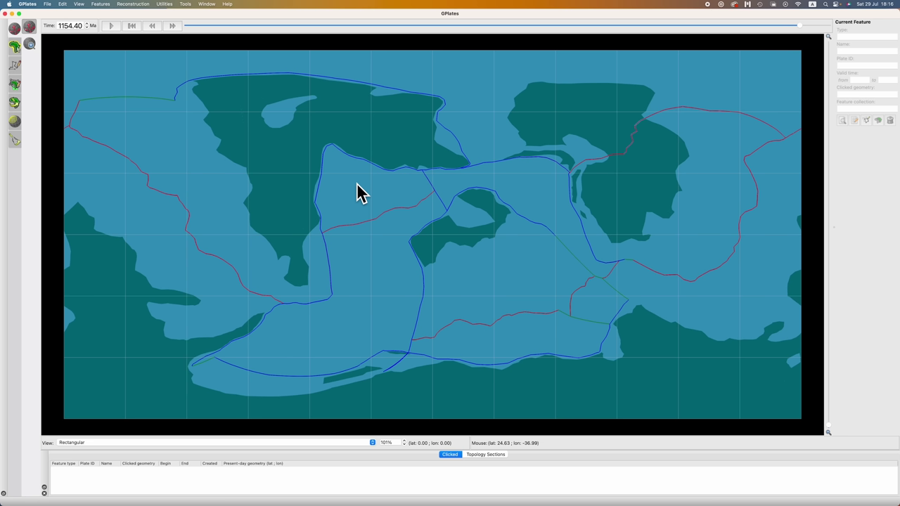
# Make the extant ocean crust layer visible on the reconstruction map.
pyautogui.press('super+Tab')
pyautogui.press('super+l')
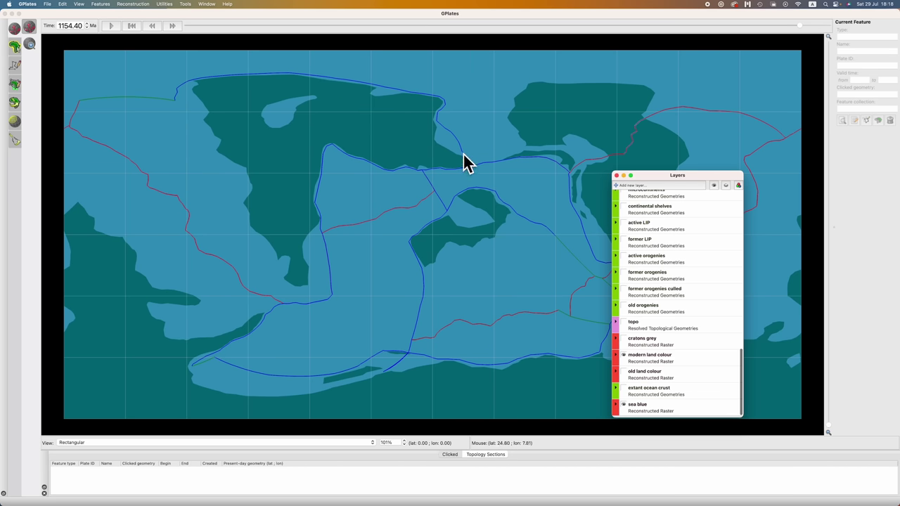
pyautogui.click(624, 388)
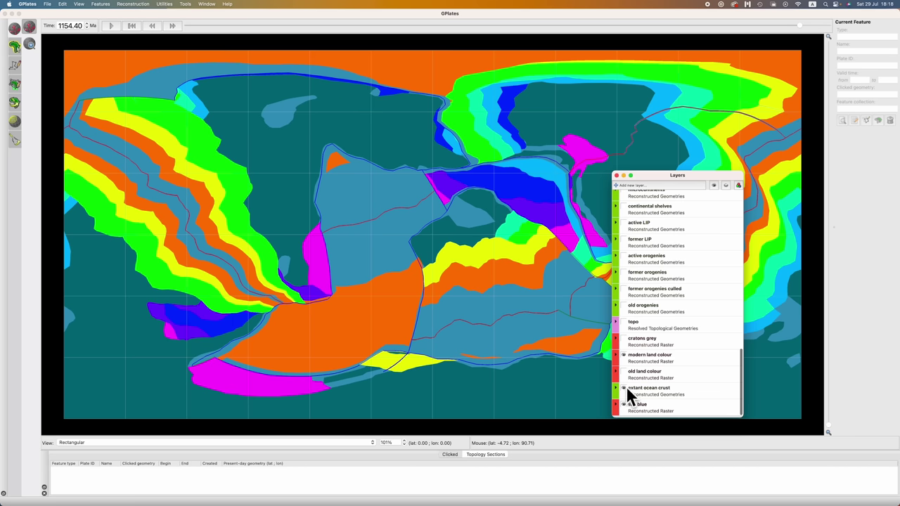
pyautogui.click(456, 46)
# Set the reconstruction time to 1149.99 Ma.
pyautogui.doubleClick(77, 26)
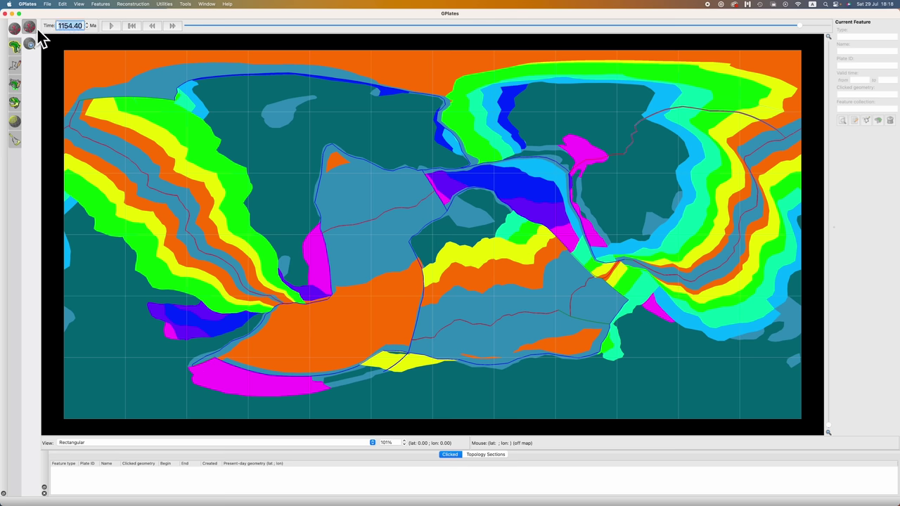
pyautogui.write('1149.99')
pyautogui.press('Return')
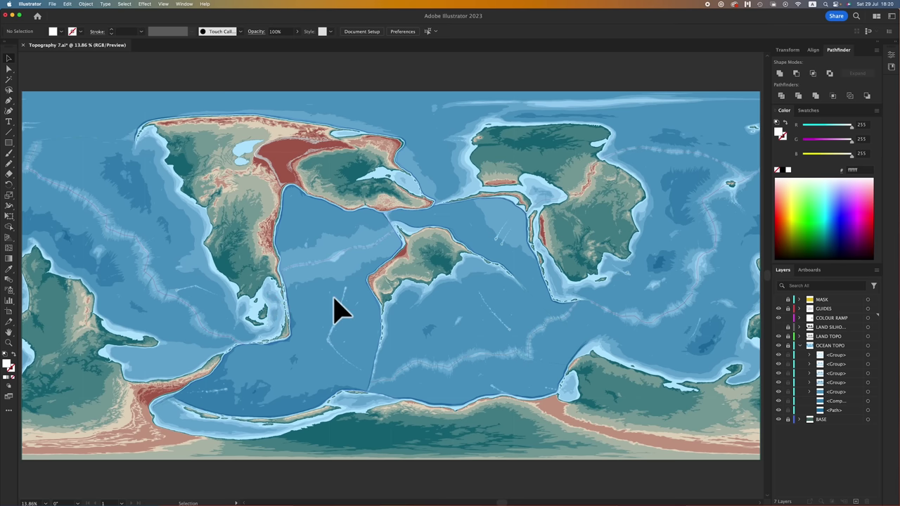
# Sketch a continental shelf profile beside the depth list with the Pencil tool, marking its sections with four ticks and circling the steep slope.
pyautogui.press('super+Tab')
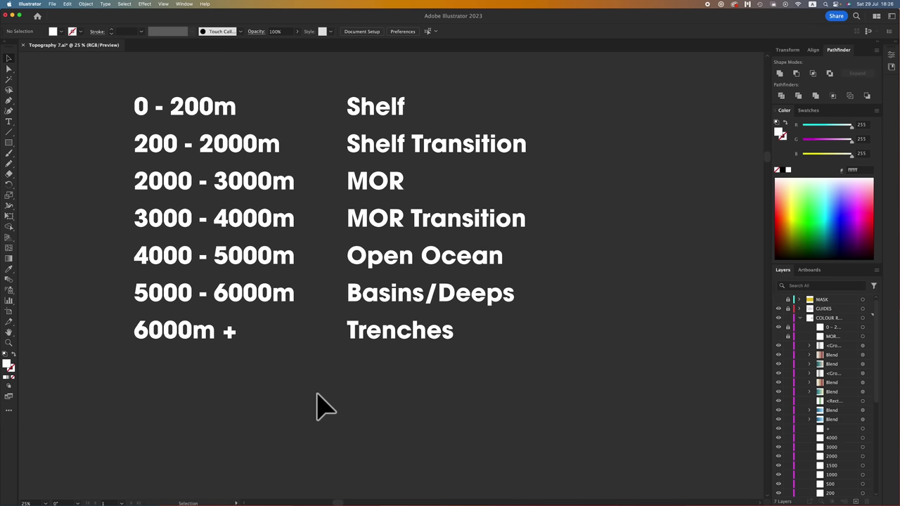
pyautogui.press('n')
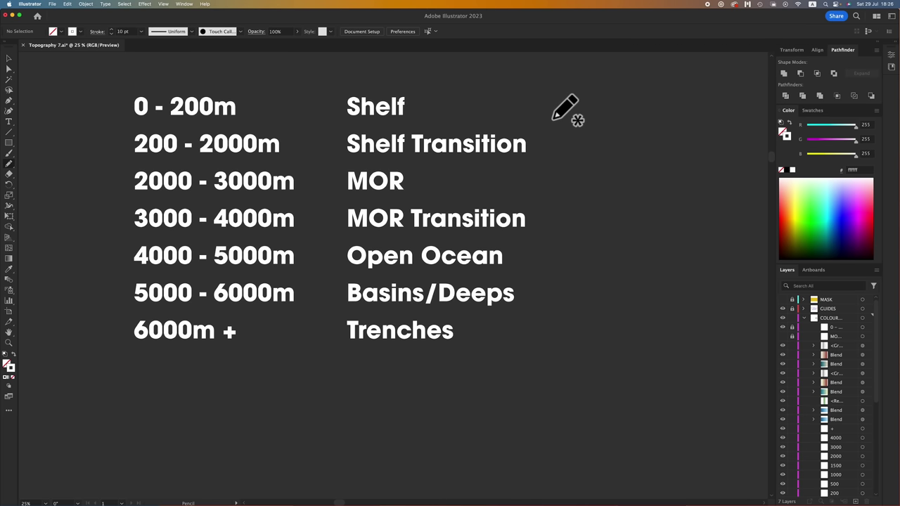
pyautogui.moveTo(532, 115)
pyautogui.mouseDown()
pyautogui.moveTo(580, 116)
pyautogui.moveTo(595, 138)
pyautogui.moveTo(623, 151)
pyautogui.moveTo(755, 160)
pyautogui.mouseUp()
pyautogui.moveTo(529, 91); pyautogui.dragTo(529, 144)
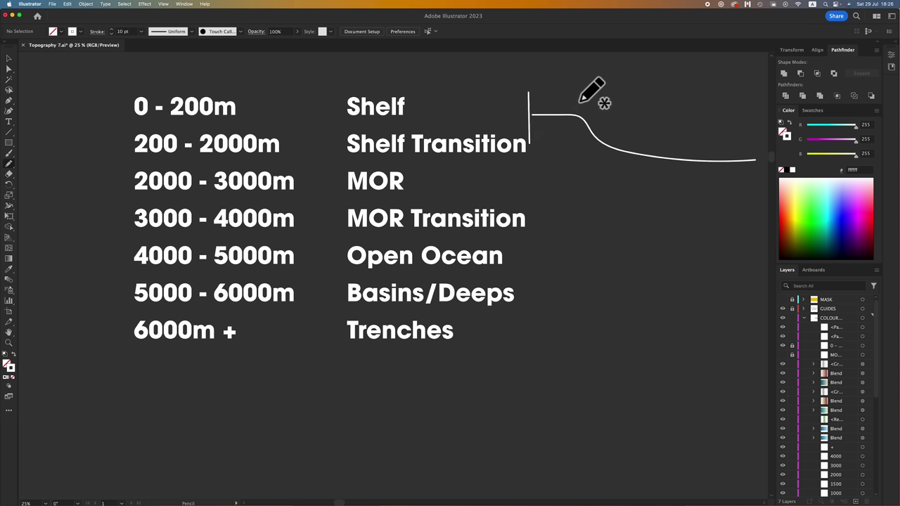
pyautogui.moveTo(583, 91)
pyautogui.mouseDown()
pyautogui.moveTo(585, 148)
pyautogui.moveTo(622, 174)
pyautogui.mouseUp()
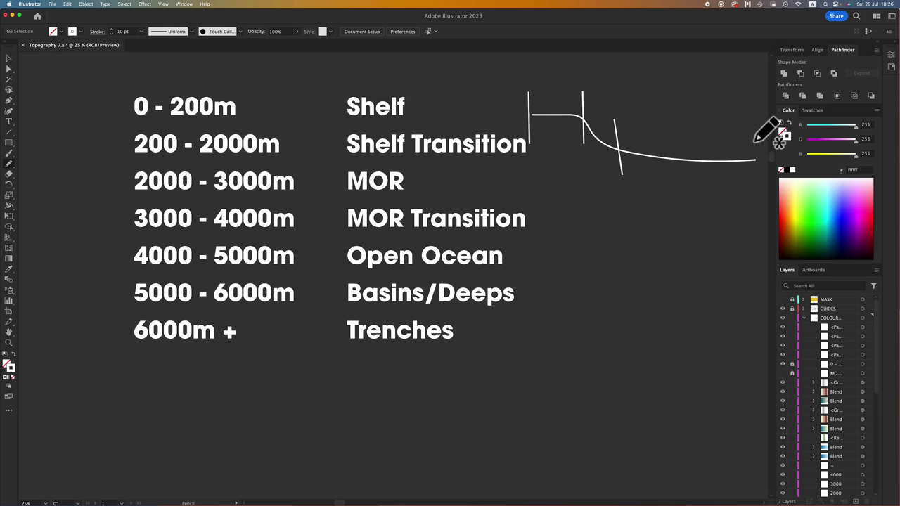
pyautogui.moveTo(755, 135); pyautogui.dragTo(754, 176)
pyautogui.moveTo(592, 128)
pyautogui.mouseDown()
pyautogui.moveTo(595, 110)
pyautogui.moveTo(621, 149)
pyautogui.moveTo(590, 117)
pyautogui.moveTo(601, 146)
pyautogui.mouseUp()
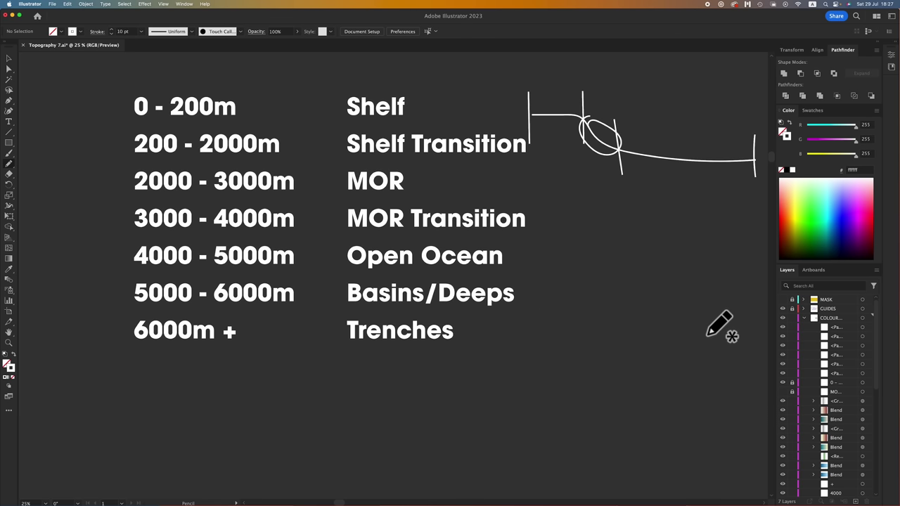
# Undo all the pencil strokes of the shelf profile sketch.
pyautogui.press('super+z')
pyautogui.press('super+z')
pyautogui.press('super+z')
pyautogui.press('super+z')
pyautogui.press('super+z')
pyautogui.press('super+z')
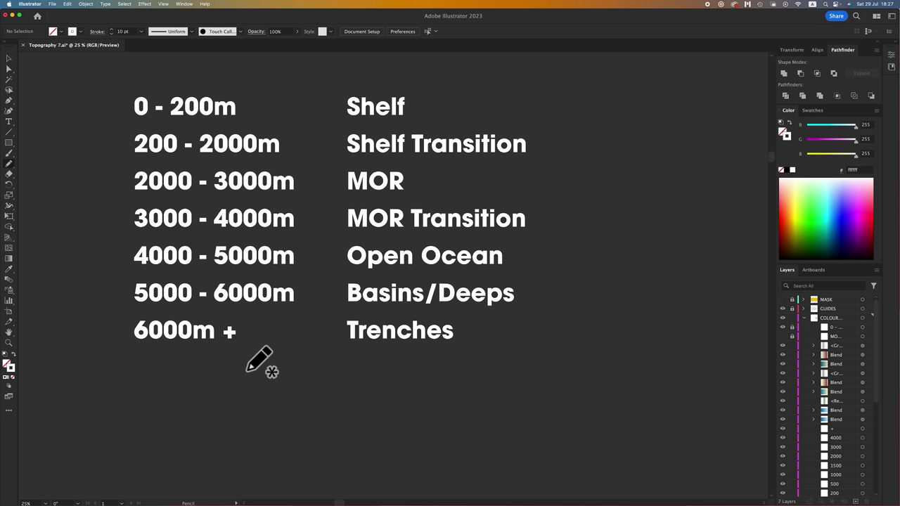
# Hide the depth range text and show the text listing MOR, trench, hotspot and LIP features.
pyautogui.moveTo(782, 327); pyautogui.dragTo(784, 335)
pyautogui.click(783, 336)
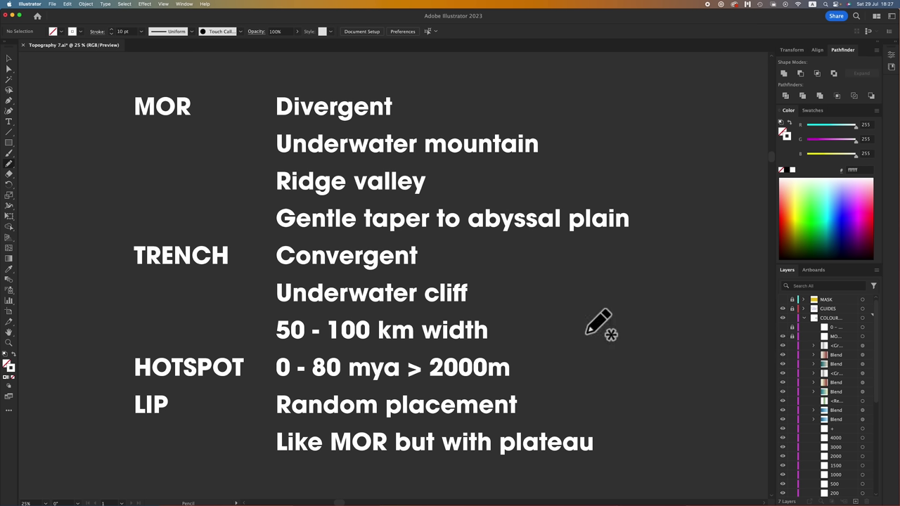
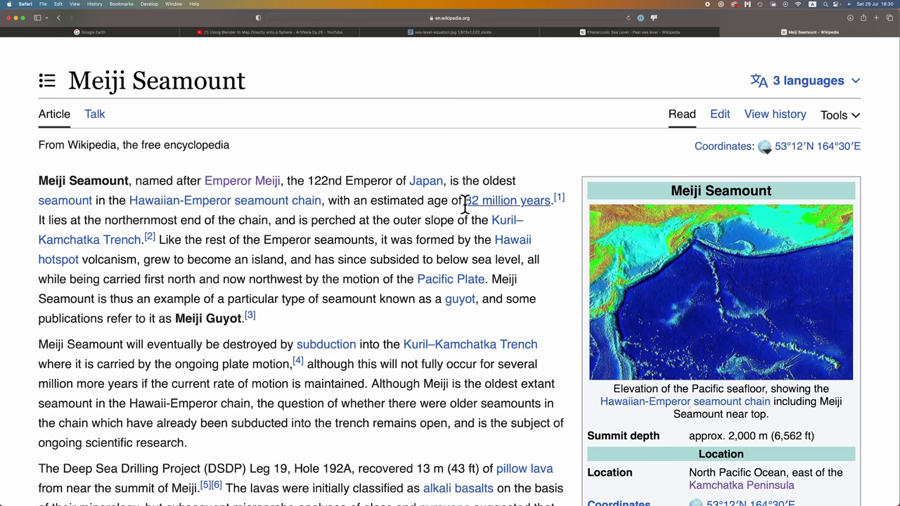
# Read the Meiji Seamount article on Wikipedia in Safari, including its age, summit depth and seafloor elevation image.
pyautogui.scroll(-2, 576, 322)
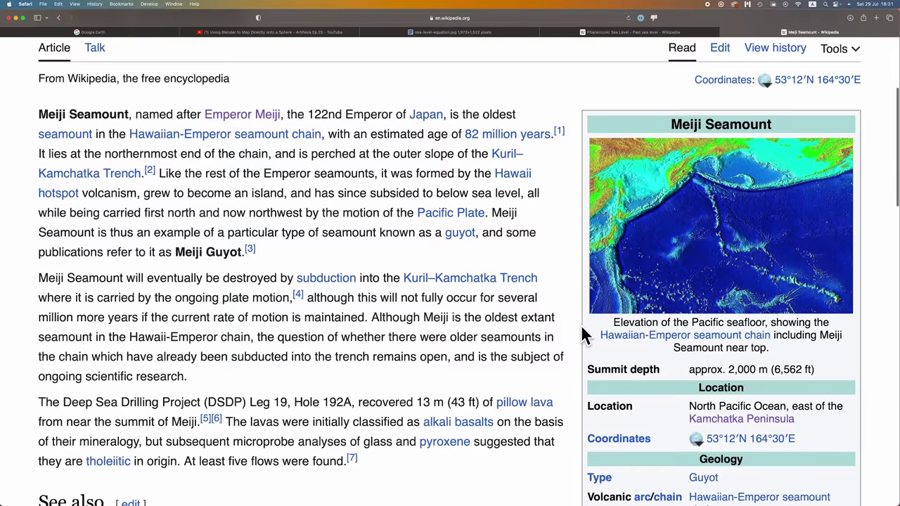
pyautogui.scroll(-1, 583, 329)
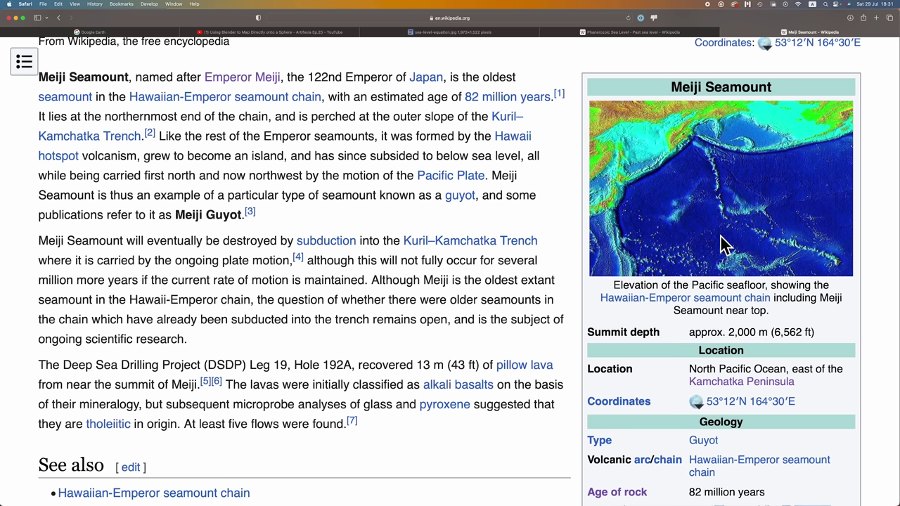
pyautogui.scroll(2, 559, 211)
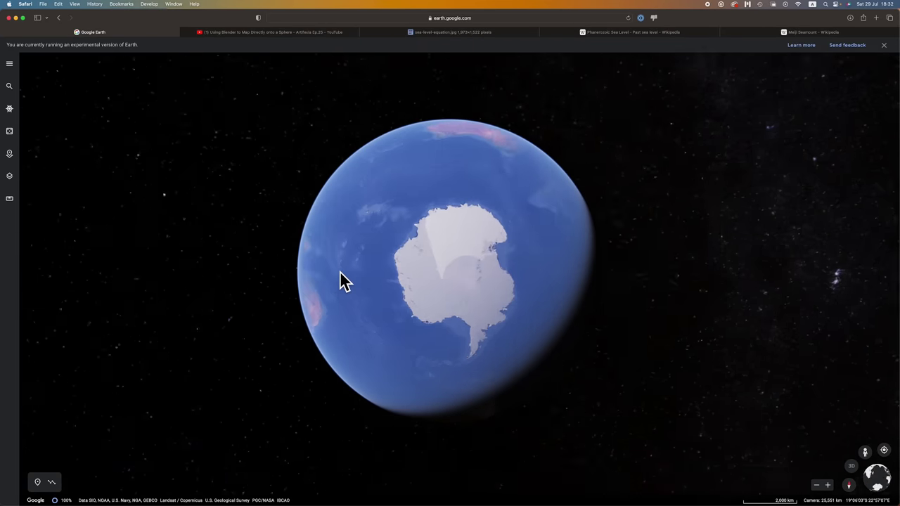
# Examine in Google Earth the submerged plateau and islands on the ocean floor north of Antarctica, between Africa and Australia.
pyautogui.moveTo(345, 282); pyautogui.dragTo(378, 304)
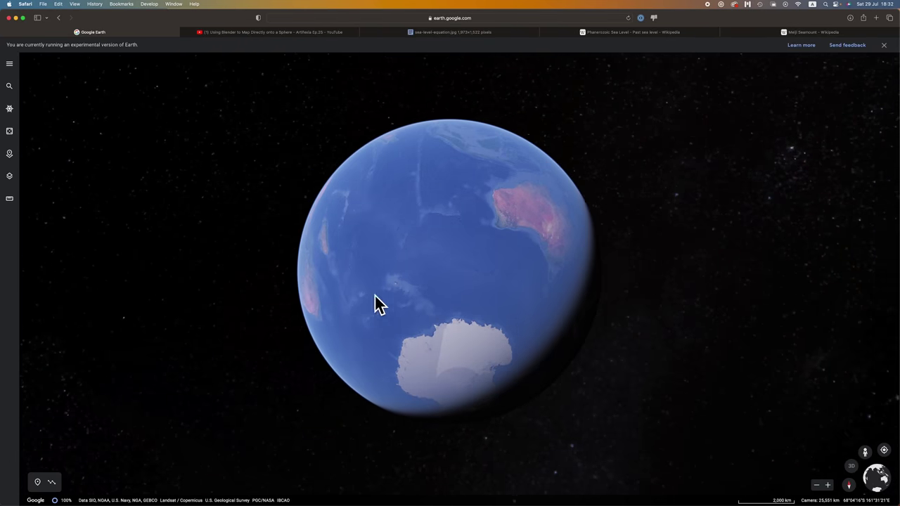
pyautogui.scroll(5, 408, 267)
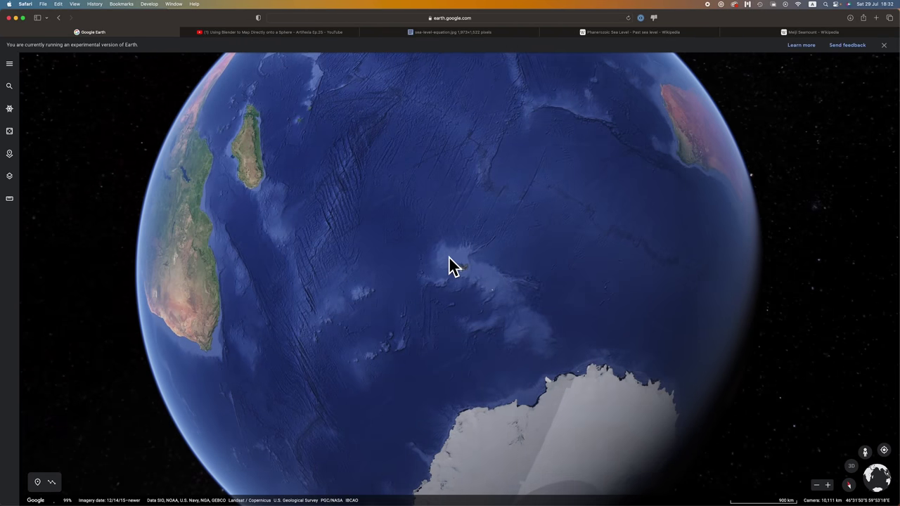
pyautogui.scroll(3, 450, 268)
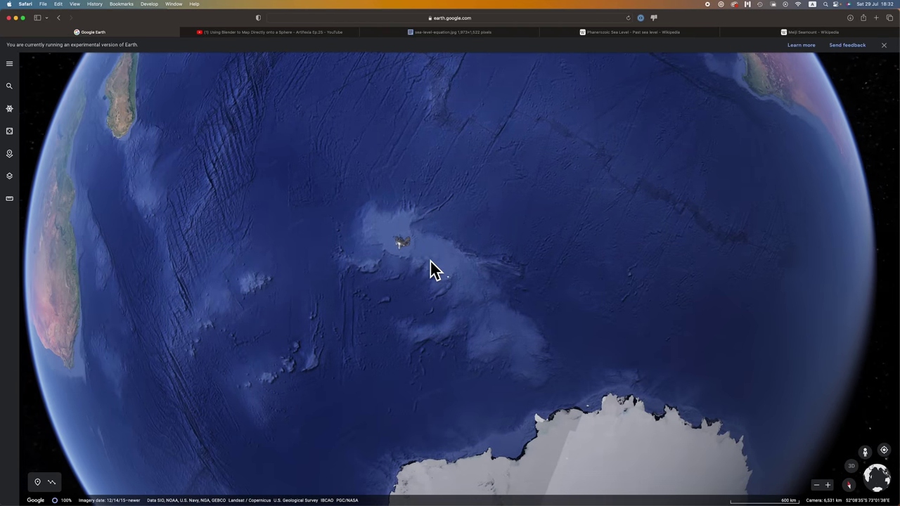
pyautogui.scroll(3, 439, 260)
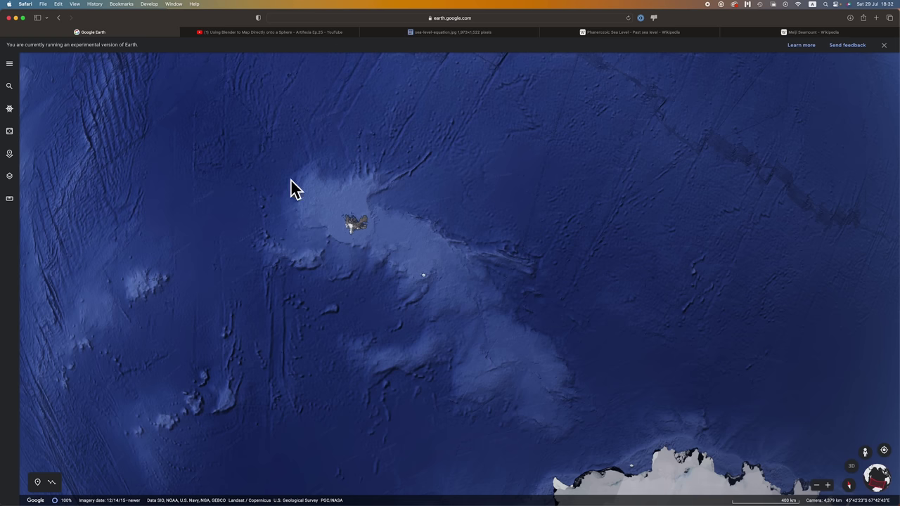
# Survey the ocean floor in Google Earth from the Indian Ocean past Madagascar and Indonesia to the seamount chains of the Pacific.
pyautogui.scroll(-5, 448, 320)
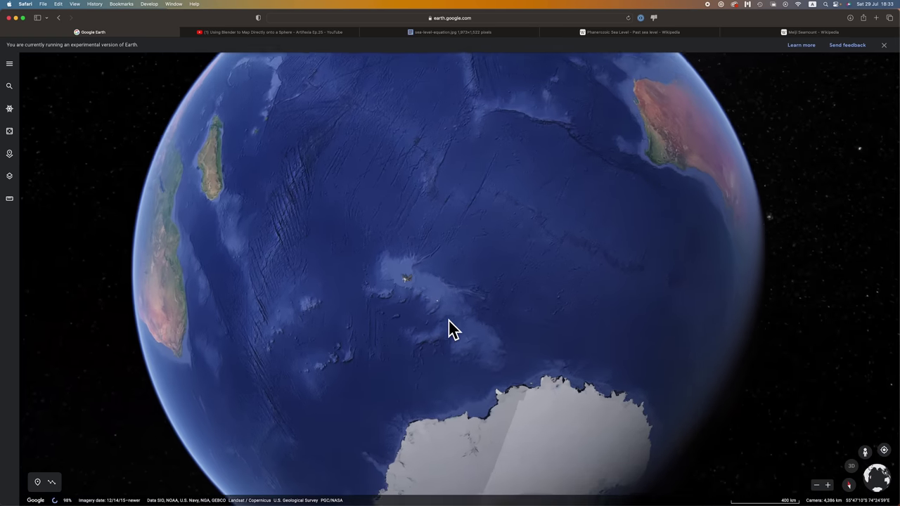
pyautogui.moveTo(513, 250); pyautogui.dragTo(569, 327)
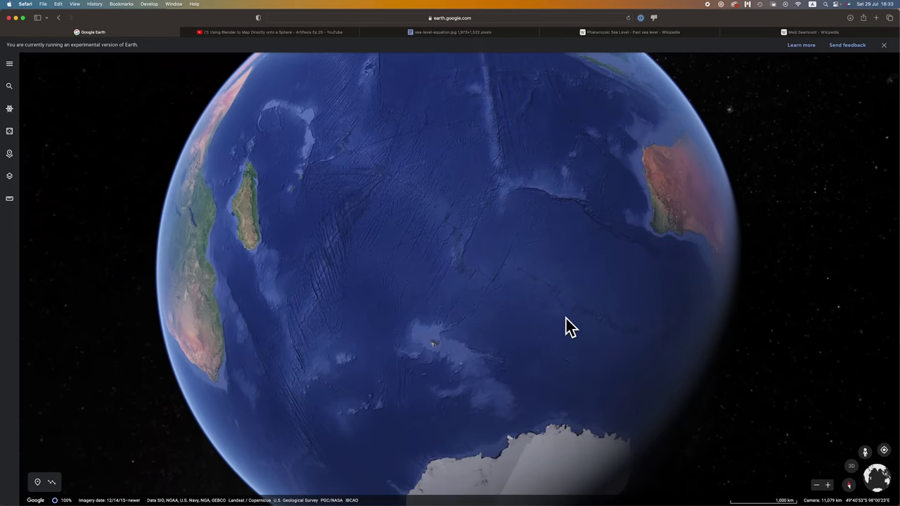
pyautogui.moveTo(466, 235); pyautogui.dragTo(553, 288)
pyautogui.moveTo(352, 166); pyautogui.dragTo(404, 215)
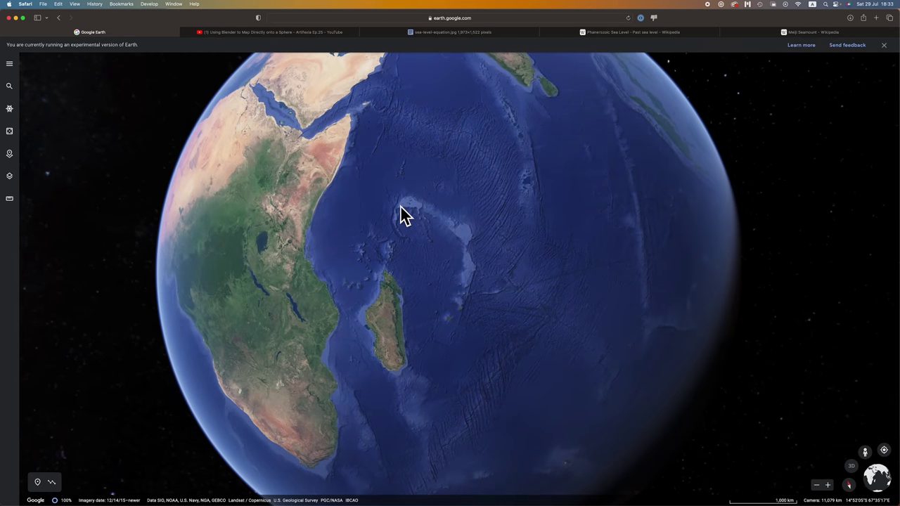
pyautogui.moveTo(518, 289); pyautogui.dragTo(430, 257)
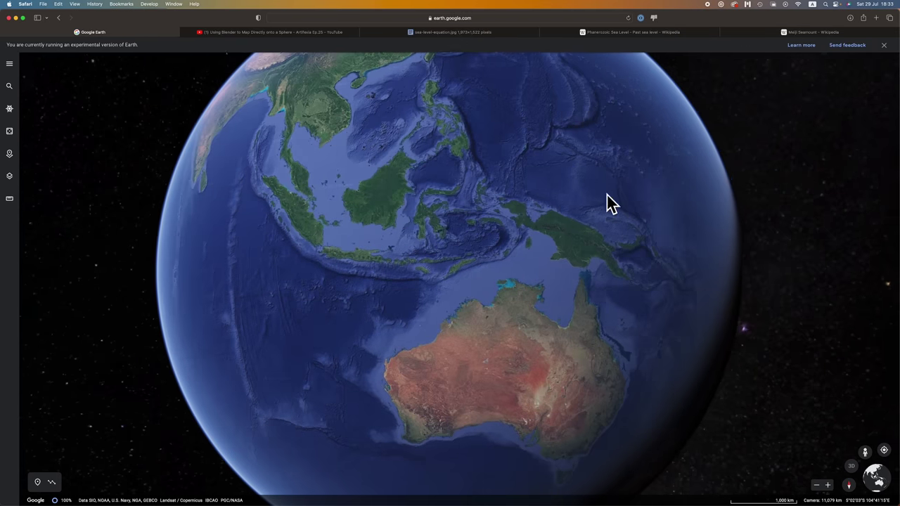
pyautogui.moveTo(607, 197); pyautogui.dragTo(451, 267)
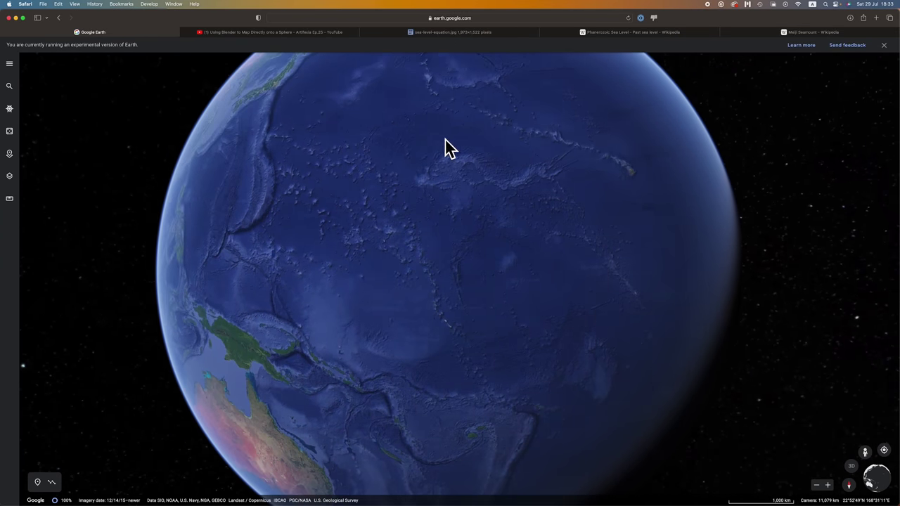
pyautogui.scroll(-3, 446, 221)
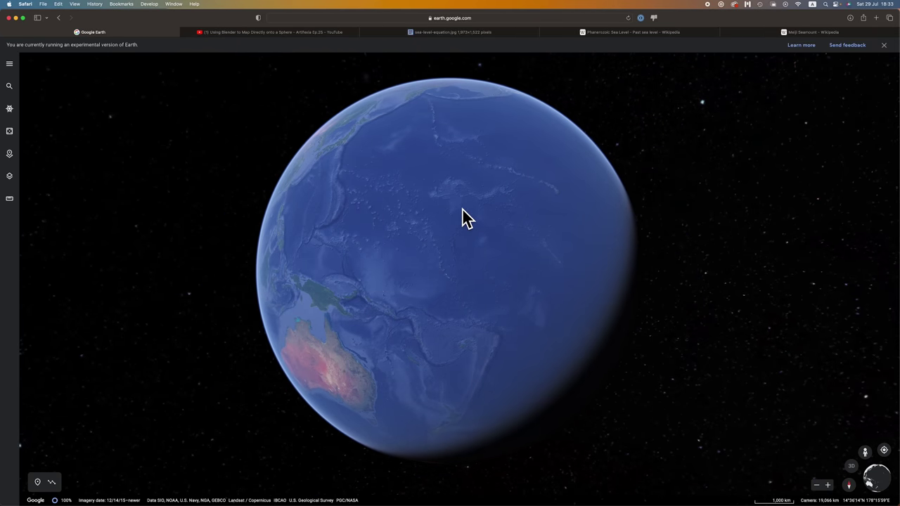
# Switch to Illustrator and show only the 0–200 m shelf and 200–2000 m shelf transition layers of the ocean topography on the full map.
pyautogui.press('super+Tab')
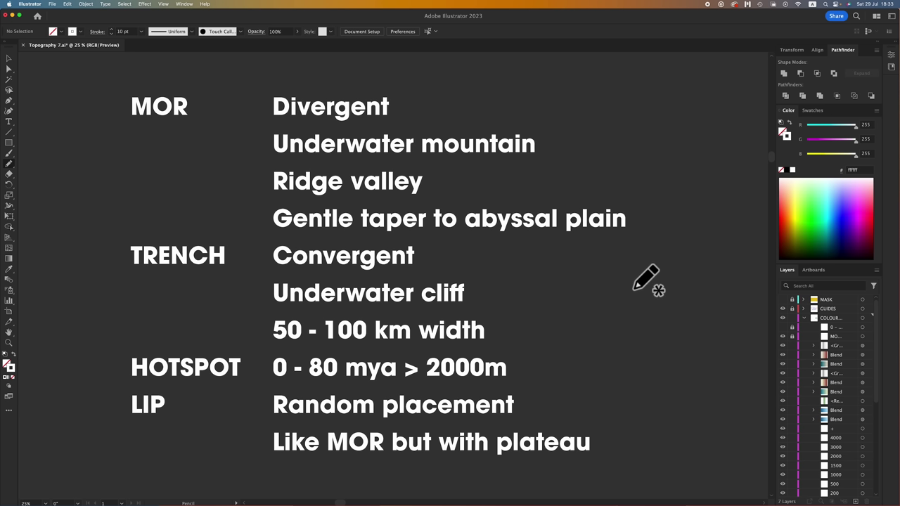
pyautogui.click(805, 318)
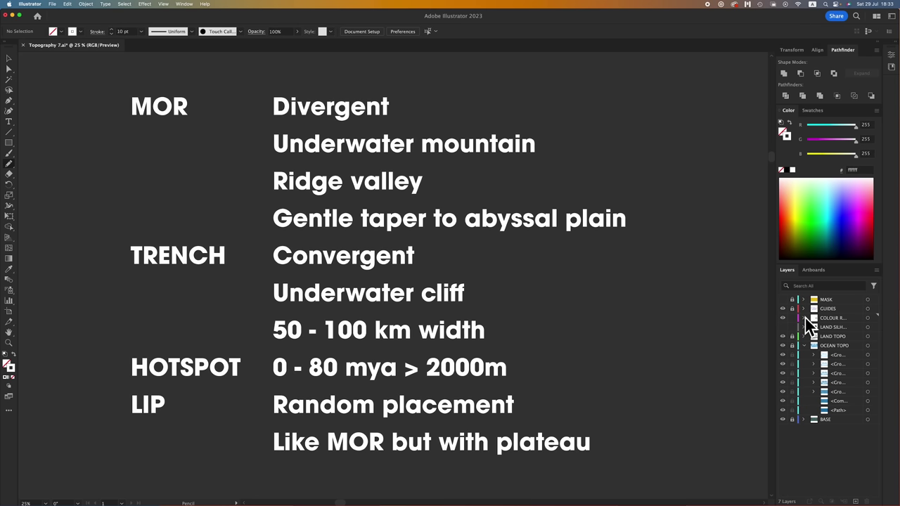
pyautogui.press('super+0')
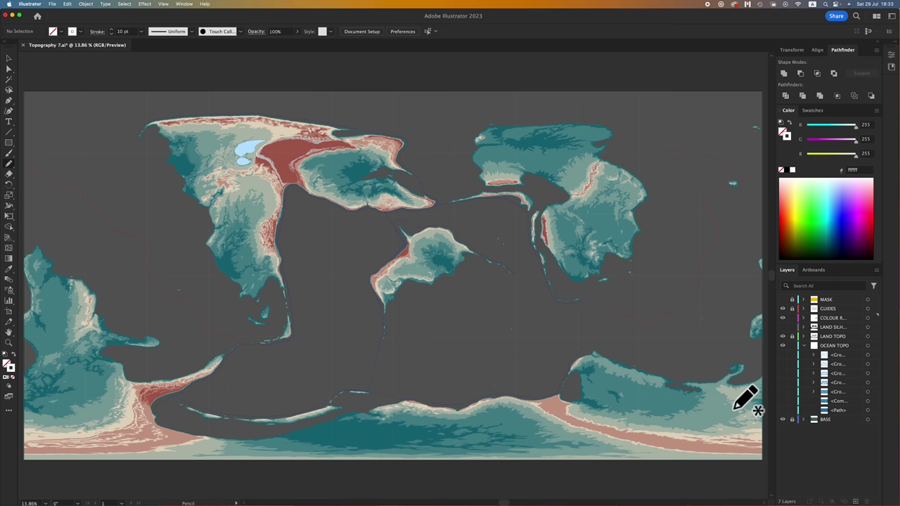
pyautogui.click(783, 354)
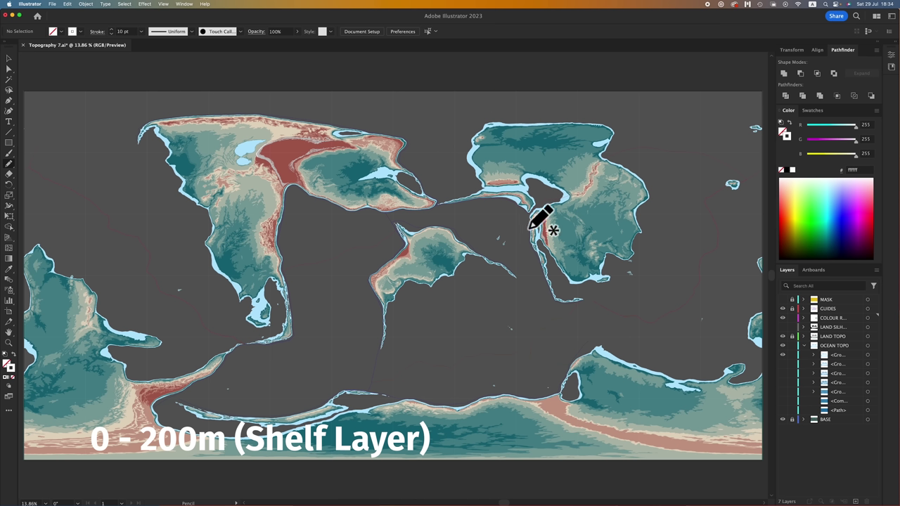
pyautogui.click(783, 363)
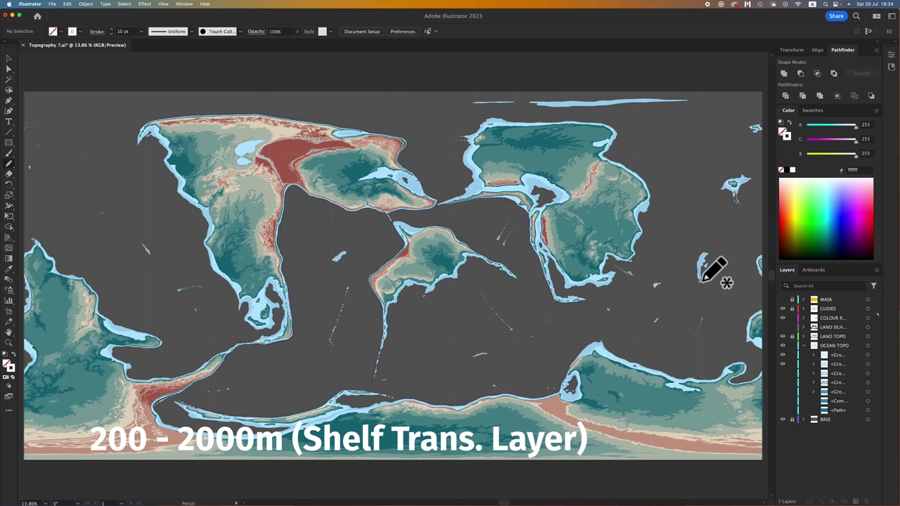
# Switch to Google Earth and examine the seafloor of the eastern Pacific and around the Americas as a shelf transition reference.
pyautogui.hotkey('ctrl', 'Left')
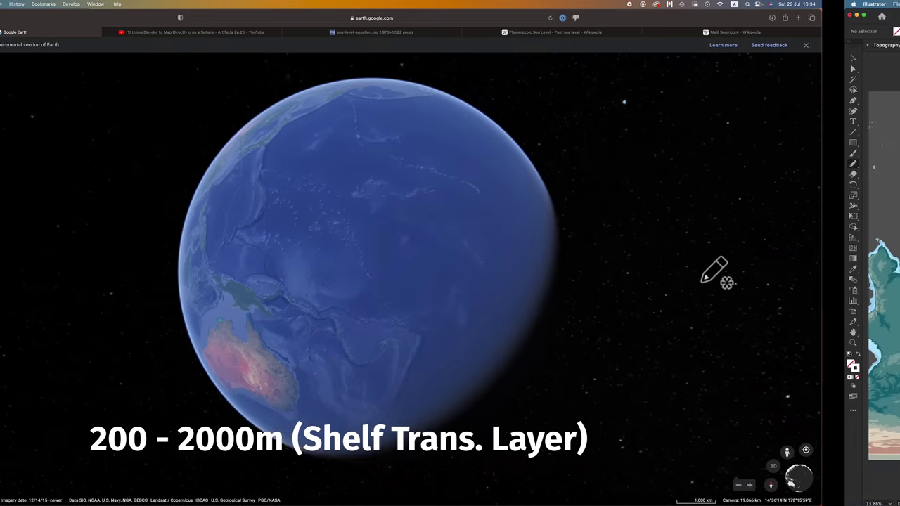
pyautogui.moveTo(571, 249); pyautogui.dragTo(380, 285)
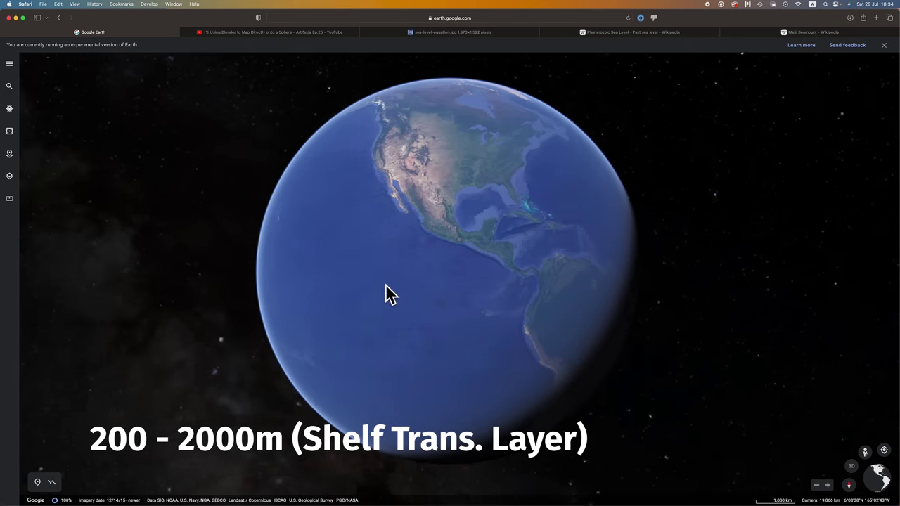
pyautogui.scroll(5, 443, 260)
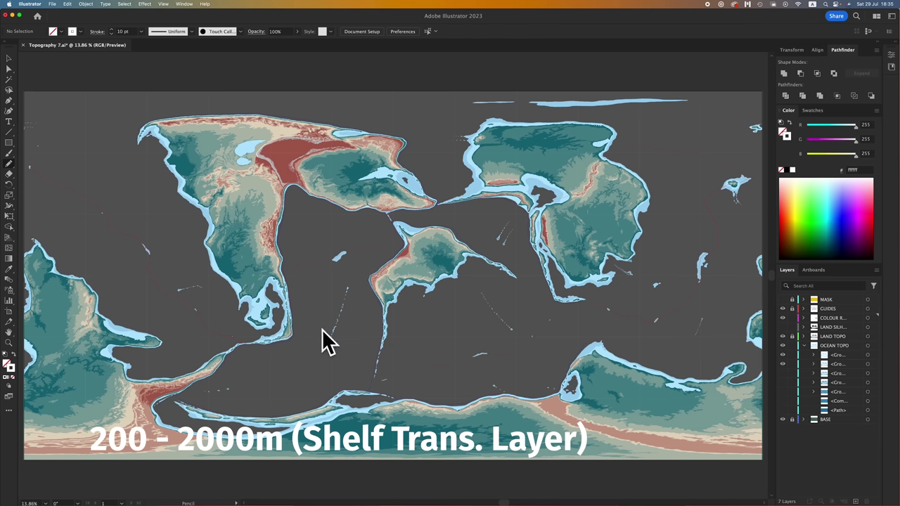
# Show the 2000–3000 m MOR layer and every deeper ocean layer down to the 6000+ m trenches on the Illustrator map.
pyautogui.click(783, 373)
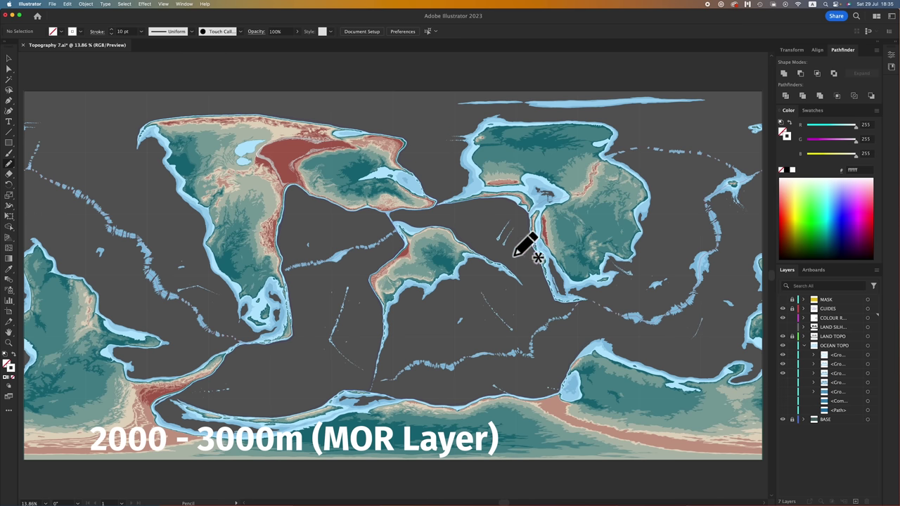
pyautogui.click(783, 382)
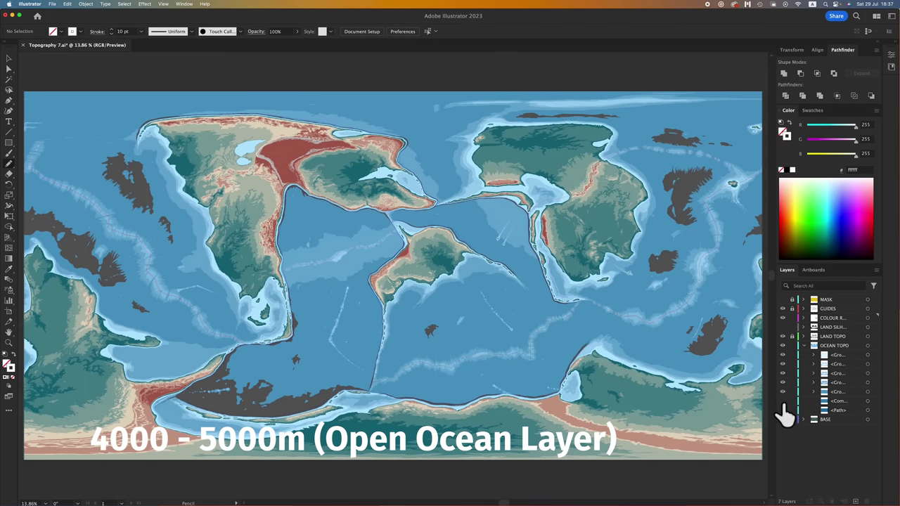
pyautogui.click(783, 419)
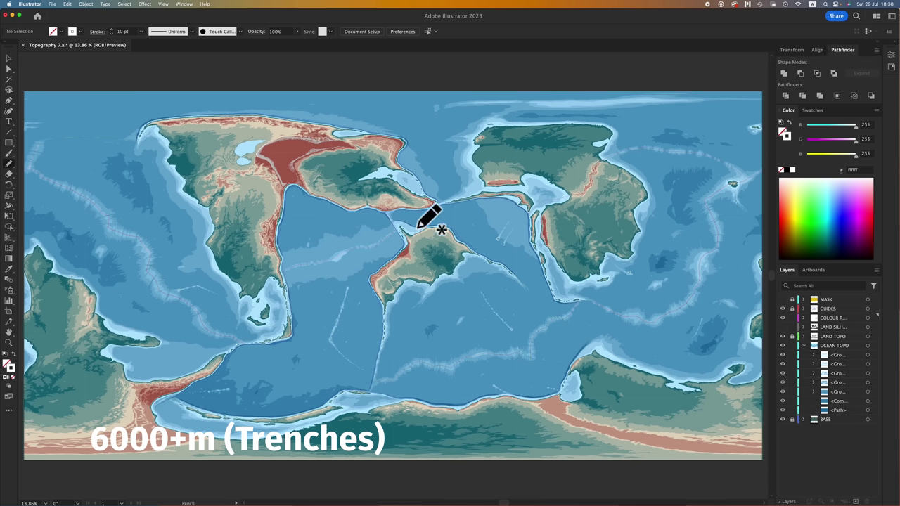
# Hide the GUIDES layer to expose the trench running along the southern coast of the northern landmass.
pyautogui.press('z')
pyautogui.moveTo(409, 228); pyautogui.dragTo(721, 289)
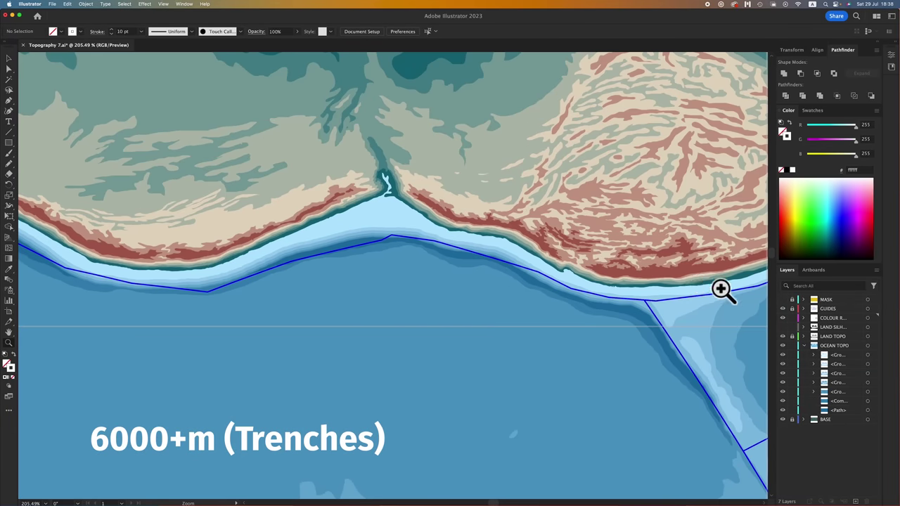
pyautogui.click(782, 310)
pyautogui.moveTo(408, 261); pyautogui.dragTo(445, 271)
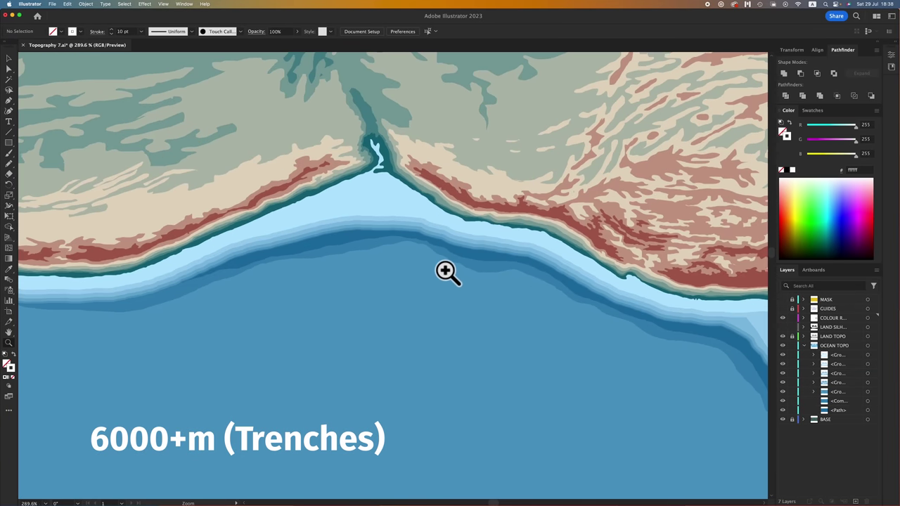
# Toggle the 6000+ m trench layer off and back on to examine its extent along the coast, and return to the whole map.
pyautogui.click(783, 419)
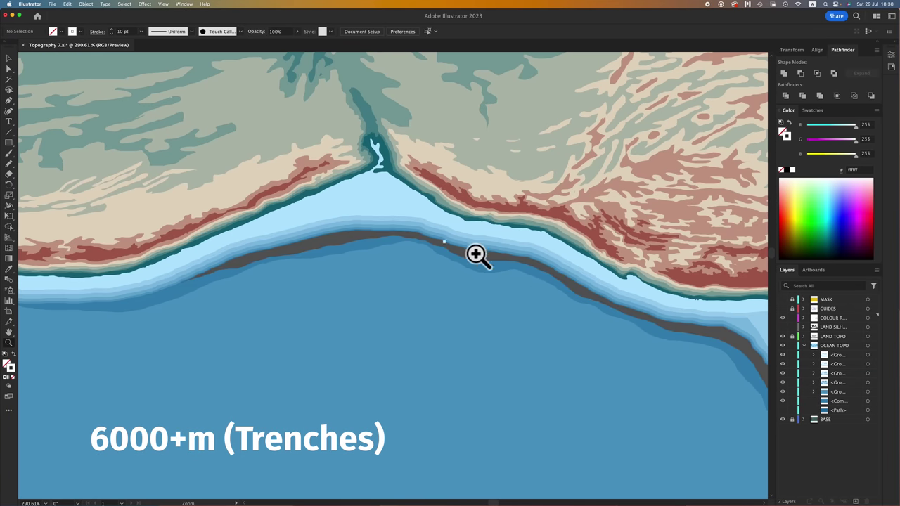
pyautogui.click(782, 411)
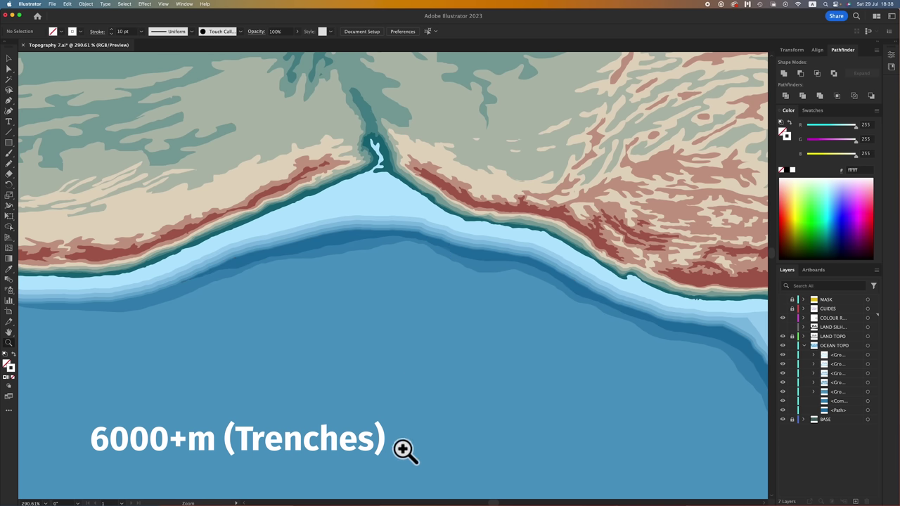
pyautogui.press('super+0')
pyautogui.press('v')
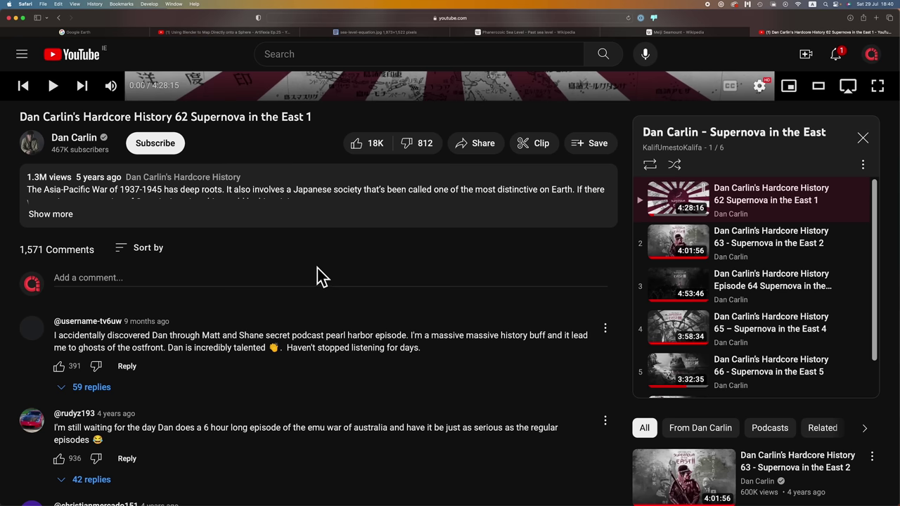
# Look over the Hardcore History 62 Supernova in the East 1 page on YouTube and return to the Illustrator map.
pyautogui.scroll(-1, 704, 276)
pyautogui.scroll(1, 710, 260)
pyautogui.hotkey('ctrl', 'Right')
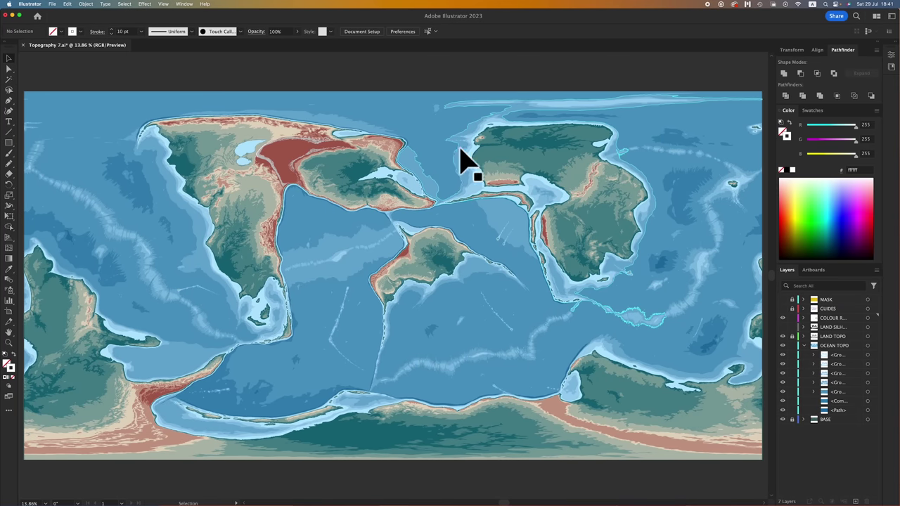